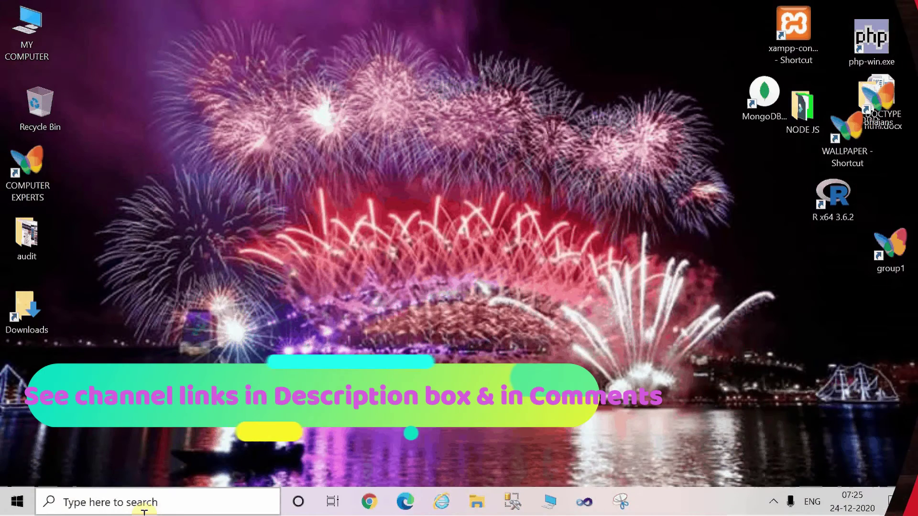
# Launch Command Prompt, move to the C:\ root and confirm Node.js reports v14.15.1.
pyautogui.click(144, 502)
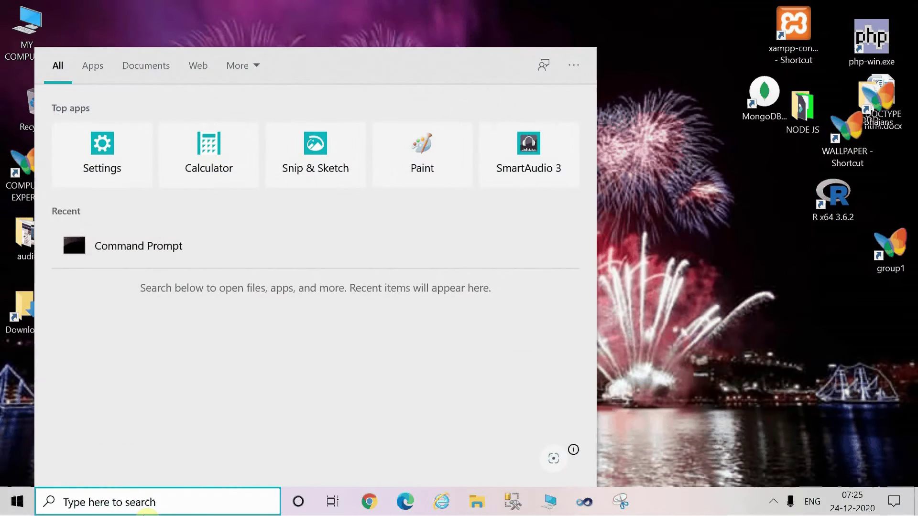
pyautogui.write('cm')
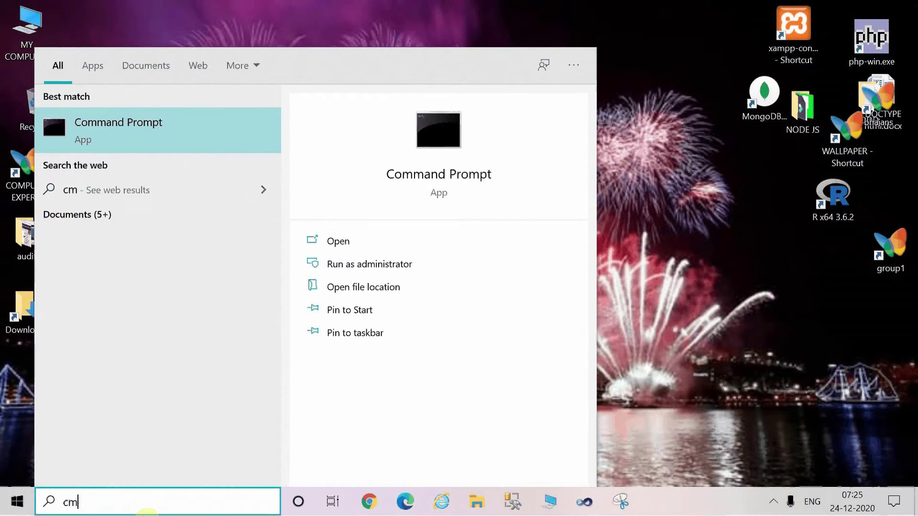
pyautogui.write('d')
pyautogui.press('Return')
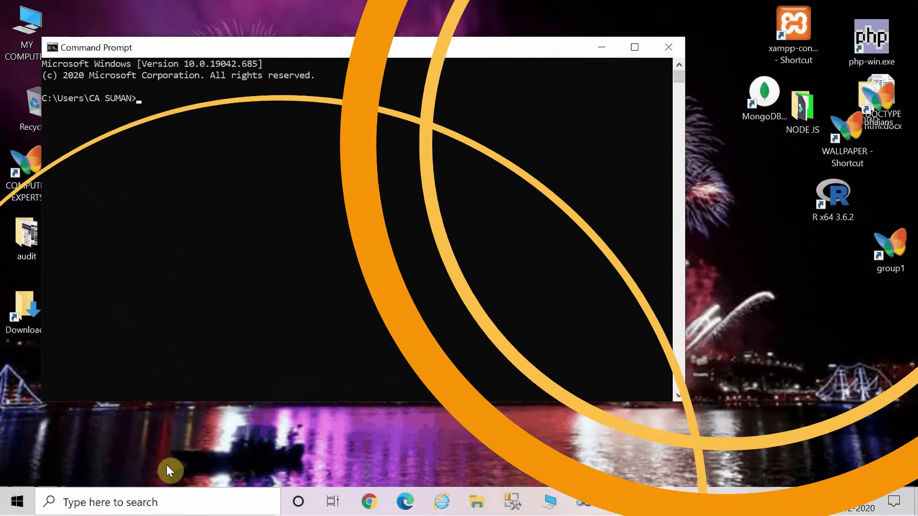
pyautogui.write('cd\\')
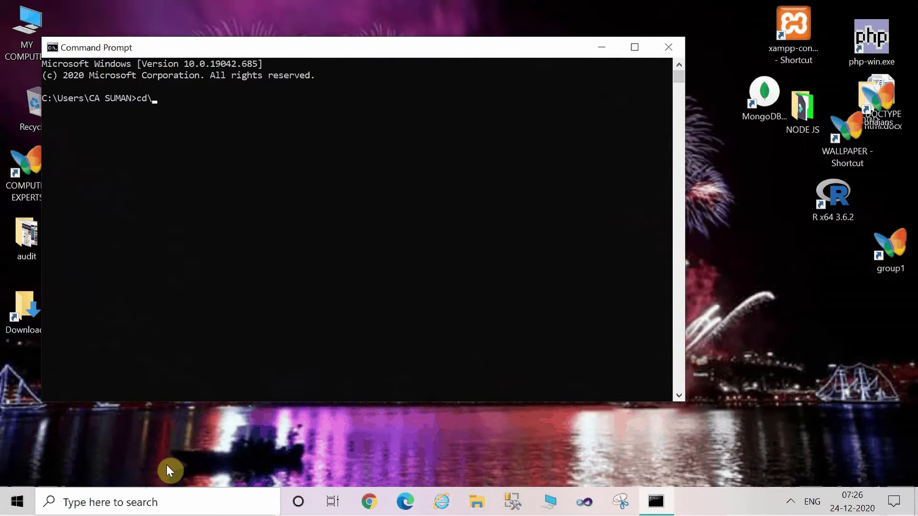
pyautogui.press('Return')
pyautogui.press('Return')
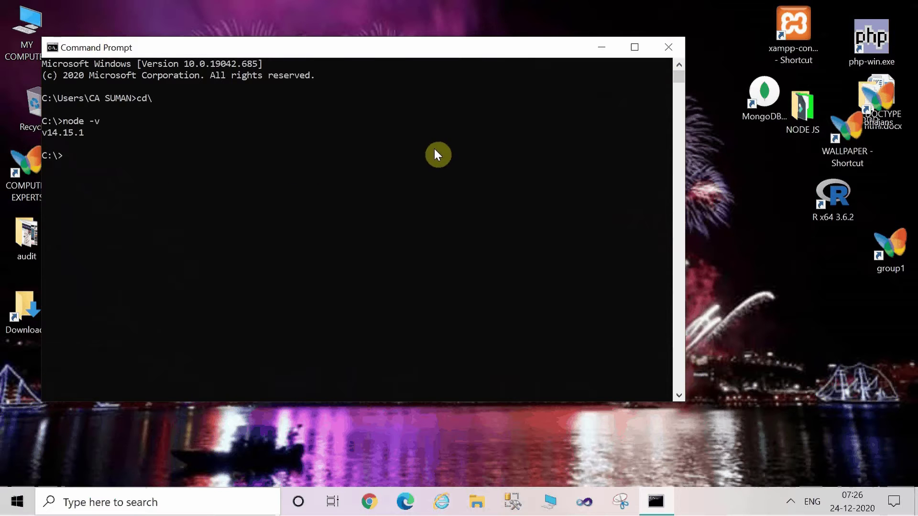
pyautogui.click(602, 46)
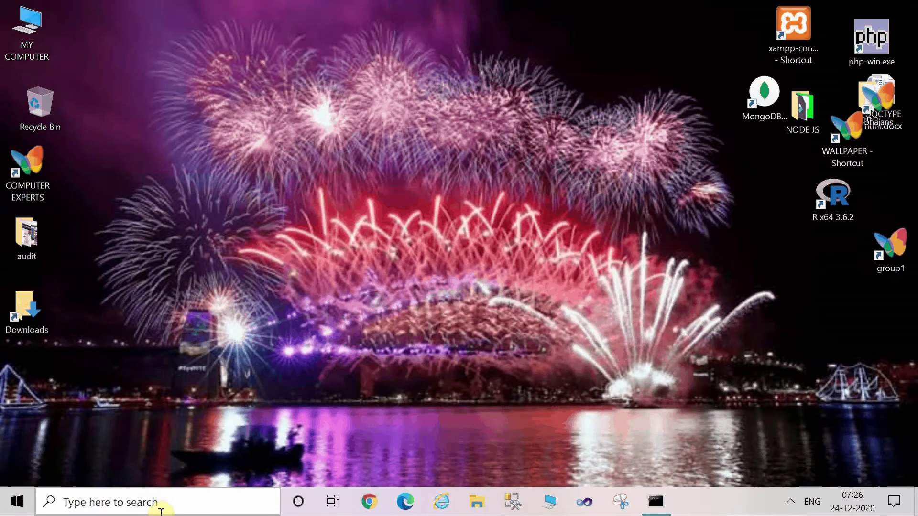
# Search 'control panel' and open Control Panel in its category view.
pyautogui.click(155, 503)
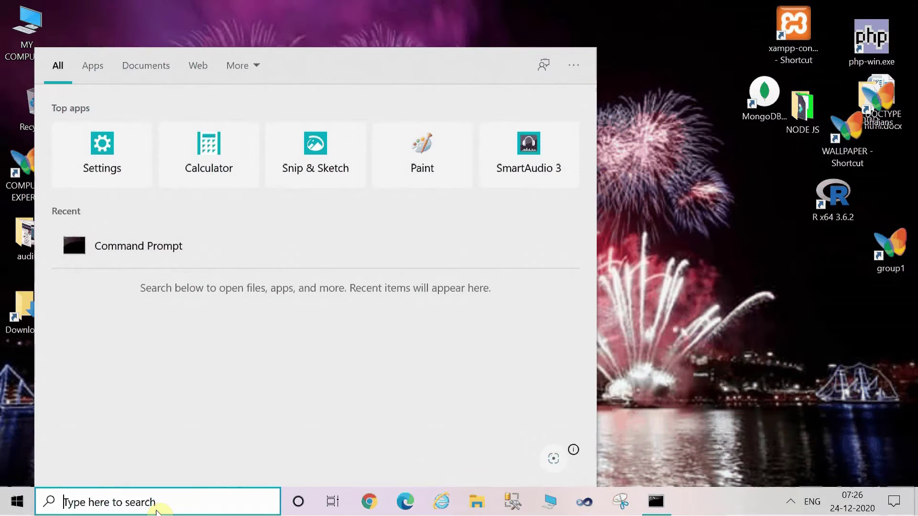
pyautogui.write('cont')
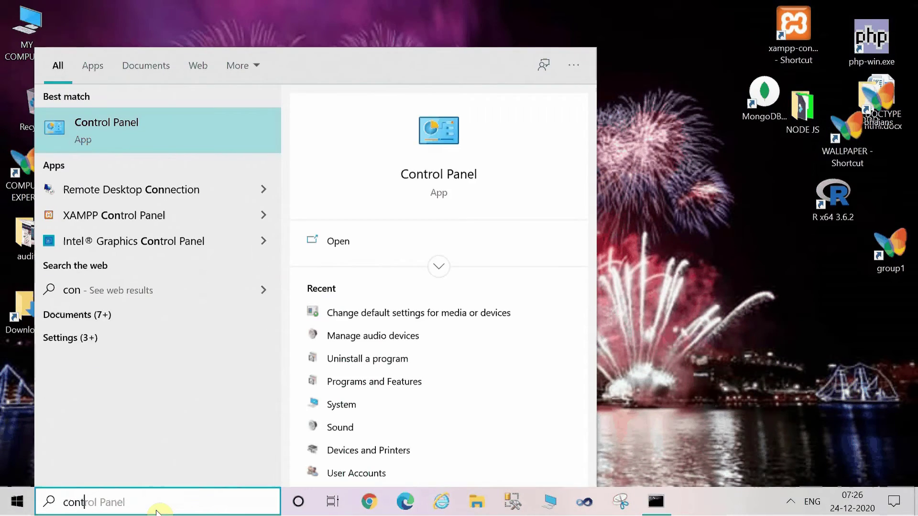
pyautogui.write('ro')
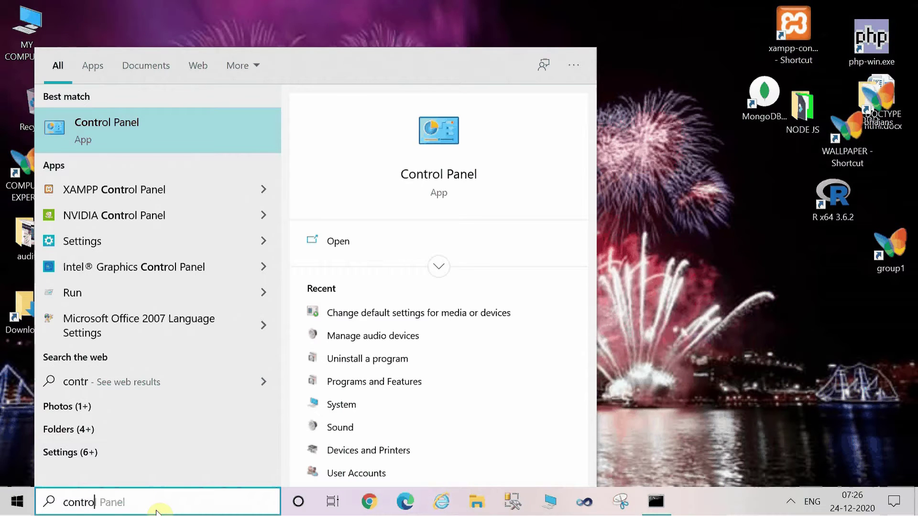
pyautogui.write('l pa')
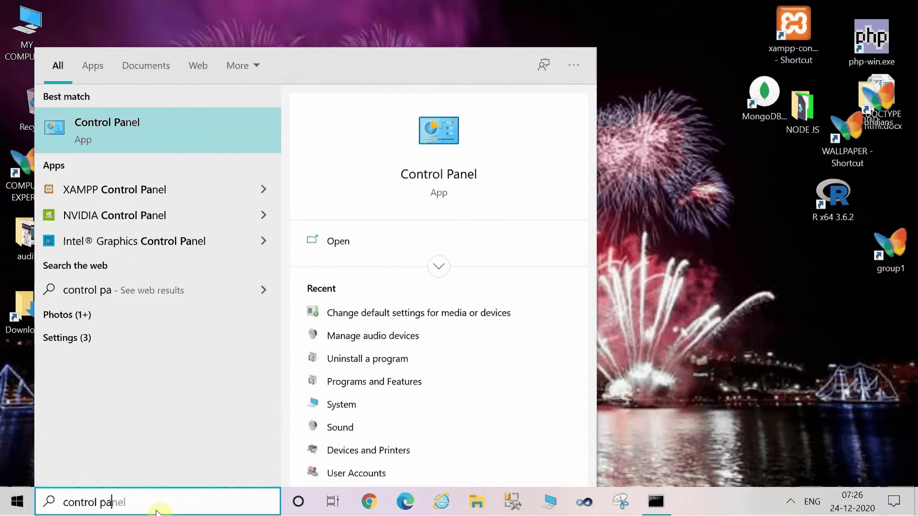
pyautogui.write('nel')
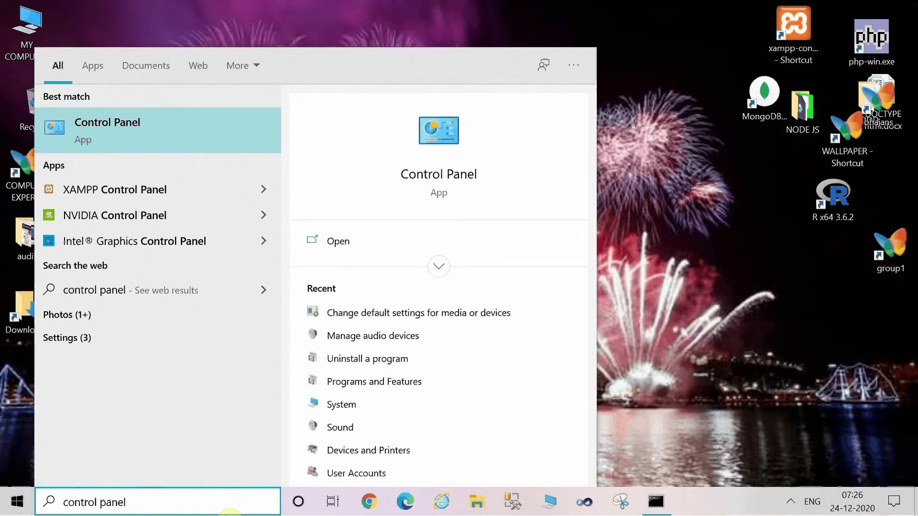
pyautogui.press('Return')
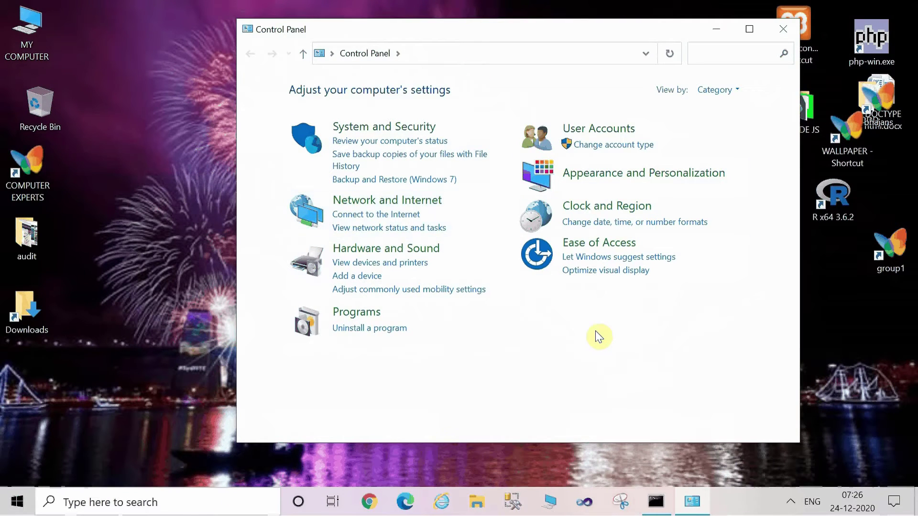
pyautogui.click(723, 89)
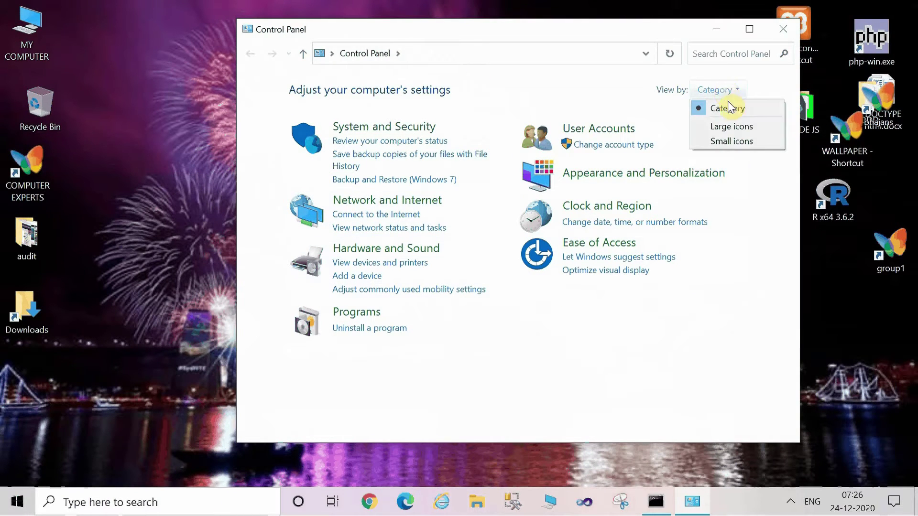
pyautogui.click(731, 107)
pyautogui.click(729, 92)
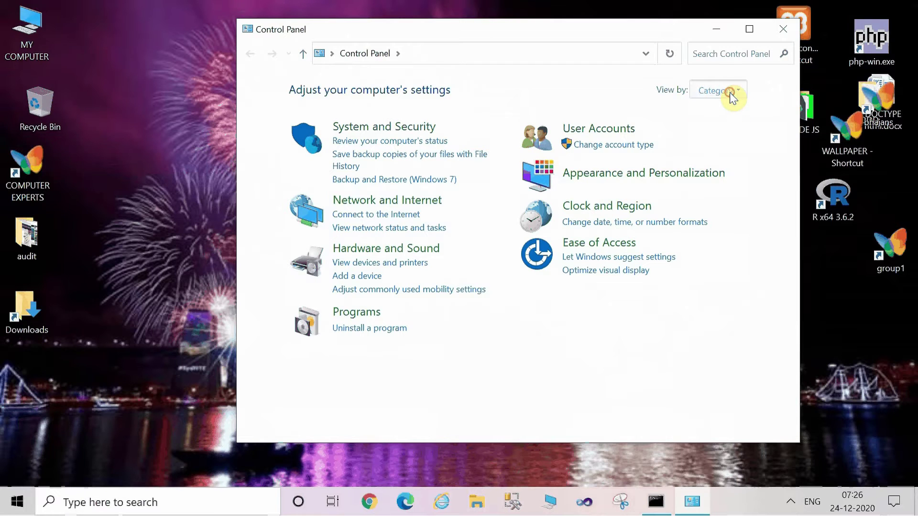
pyautogui.click(730, 93)
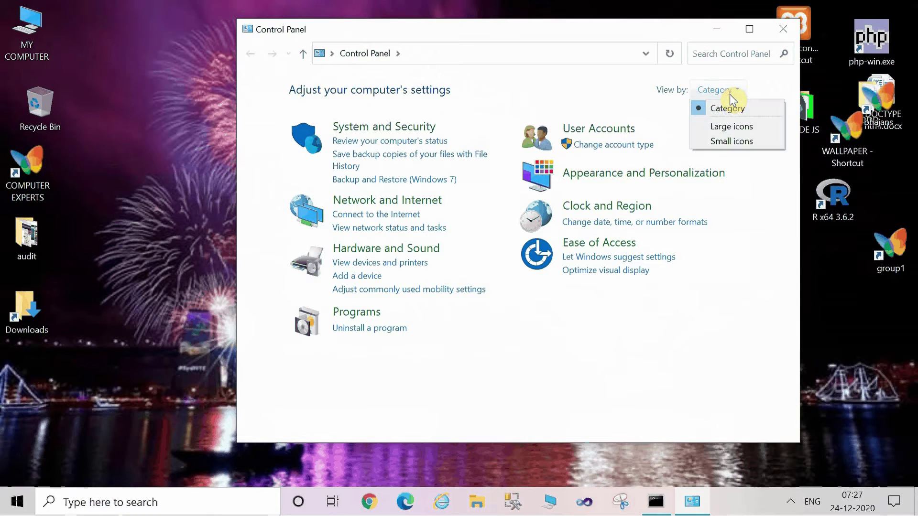
pyautogui.click(732, 126)
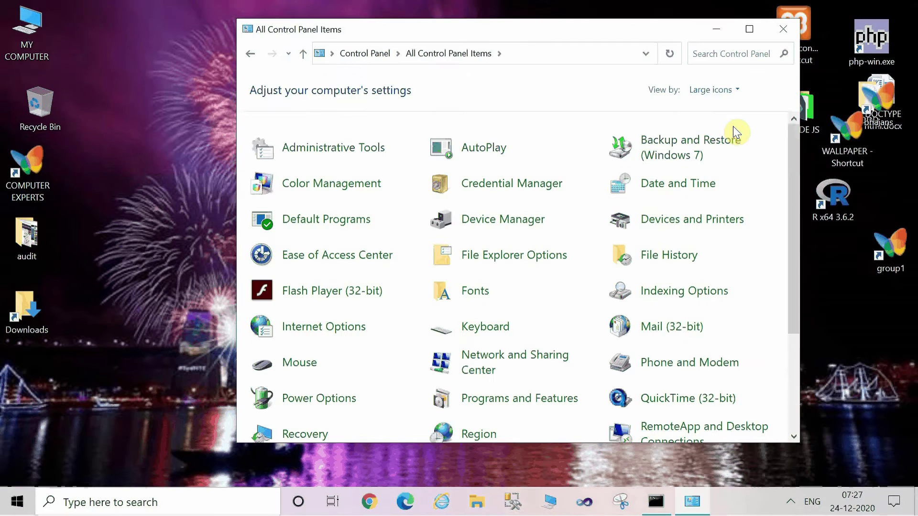
pyautogui.click(726, 94)
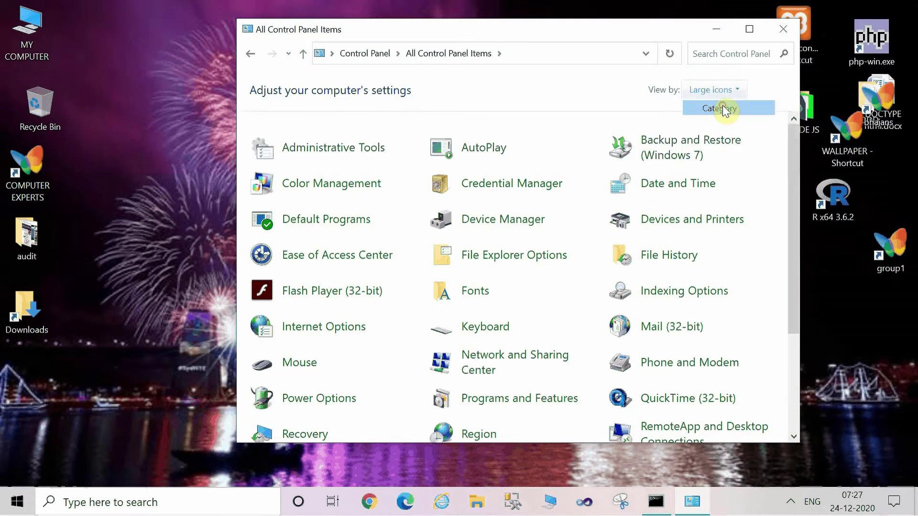
pyautogui.click(726, 109)
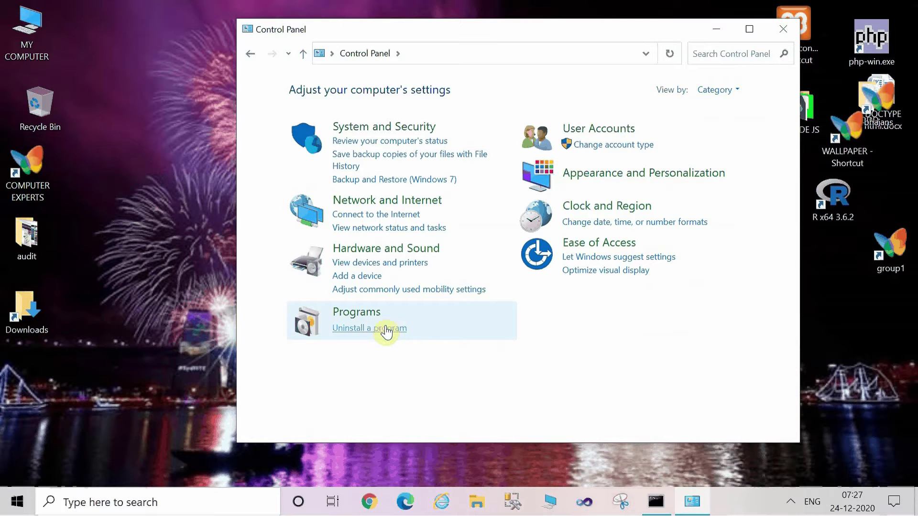
pyautogui.click(371, 328)
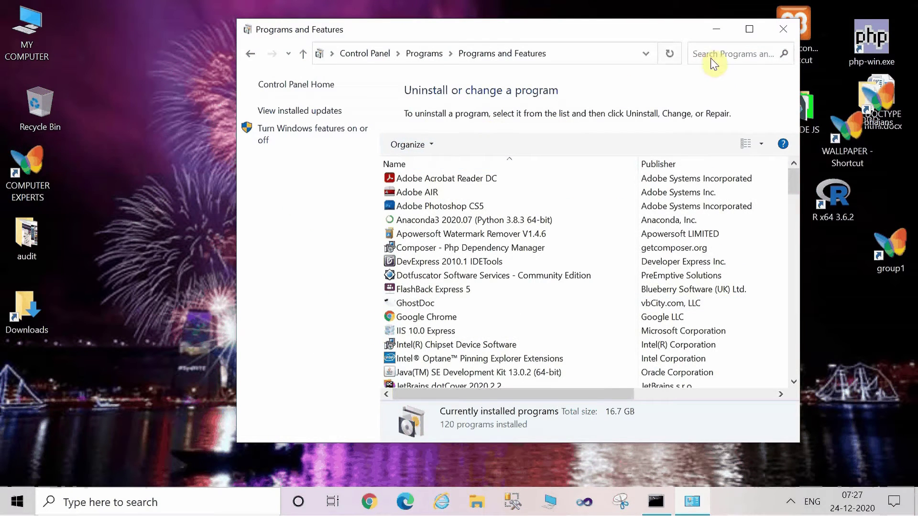
# Restore the Programs and Features window to normal size and scroll down to Node.js.
pyautogui.moveTo(592, 30); pyautogui.dragTo(410, 5)
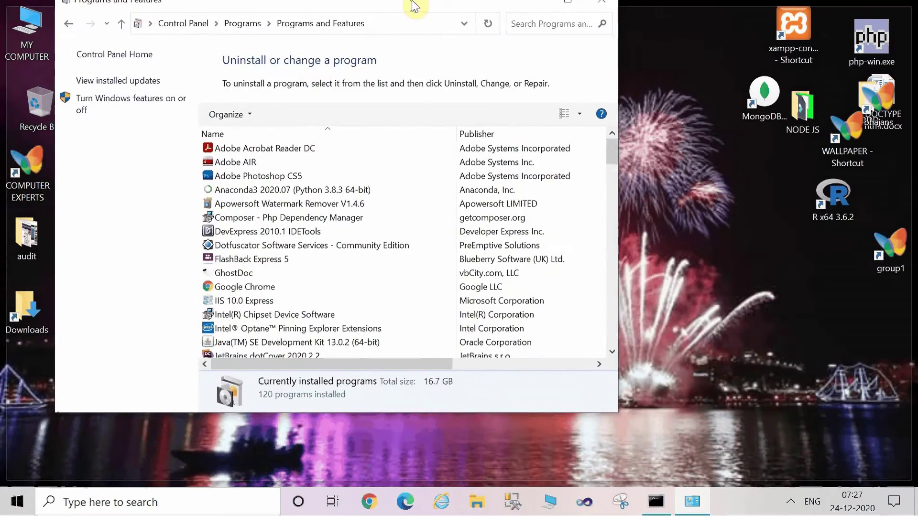
pyautogui.moveTo(409, 6); pyautogui.dragTo(495, 1)
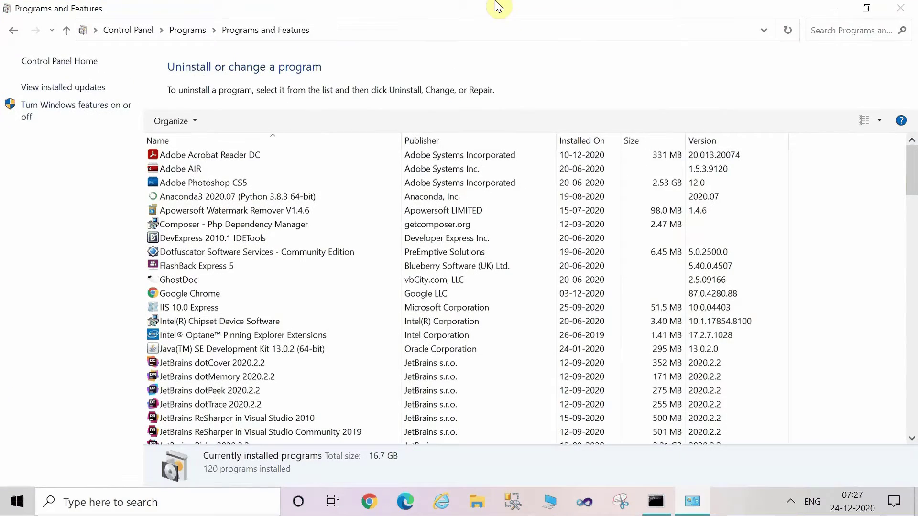
pyautogui.click(866, 10)
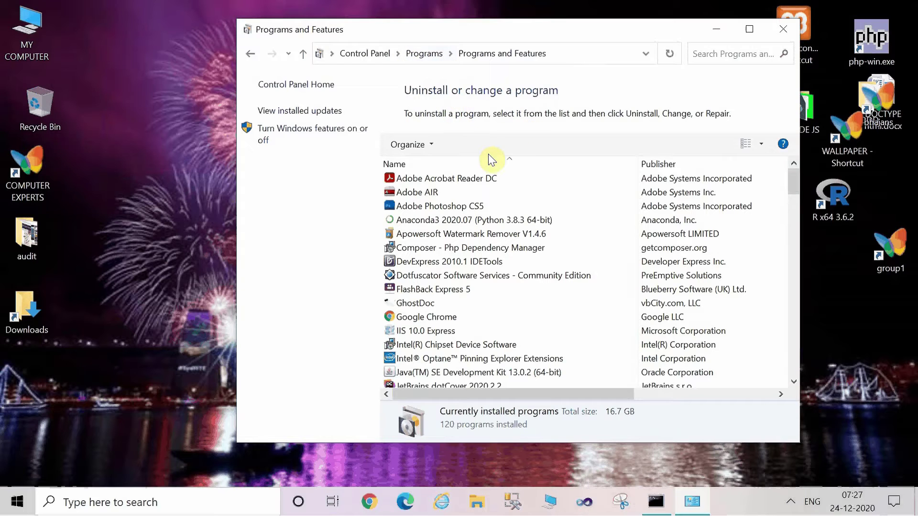
pyautogui.click(721, 56)
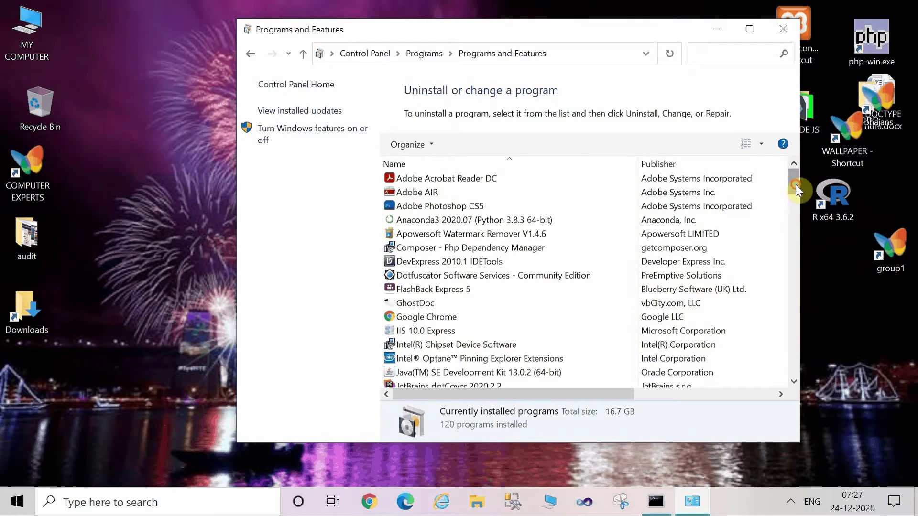
pyautogui.moveTo(796, 184)
pyautogui.mouseDown()
pyautogui.moveTo(828, 249)
pyautogui.moveTo(843, 339)
pyautogui.mouseUp()
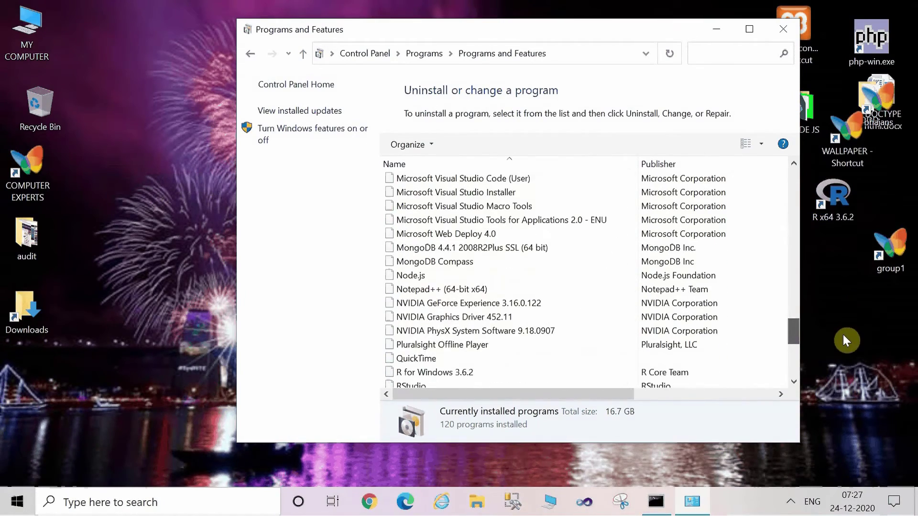
pyautogui.moveTo(844, 336); pyautogui.dragTo(843, 333)
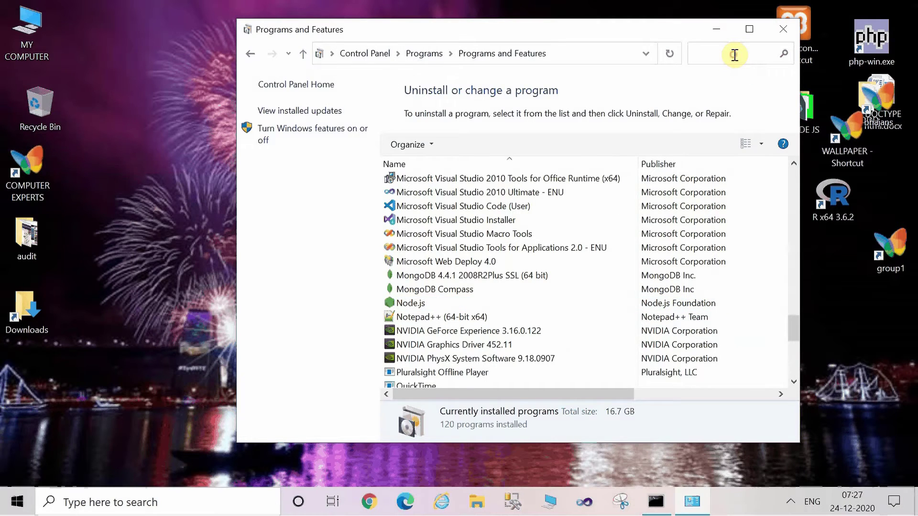
# Filter installed programs by 'node', select Node.js 14.15.1 and start its uninstall.
pyautogui.write('n')
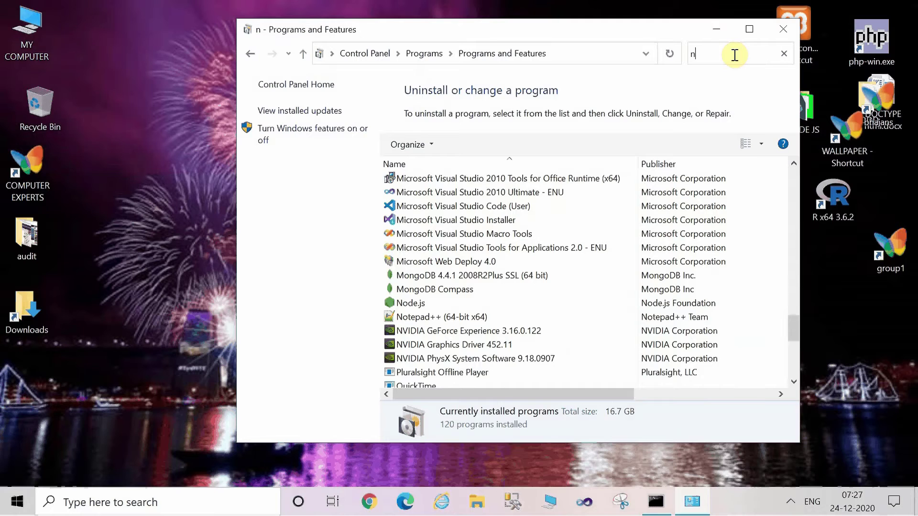
pyautogui.write('ode')
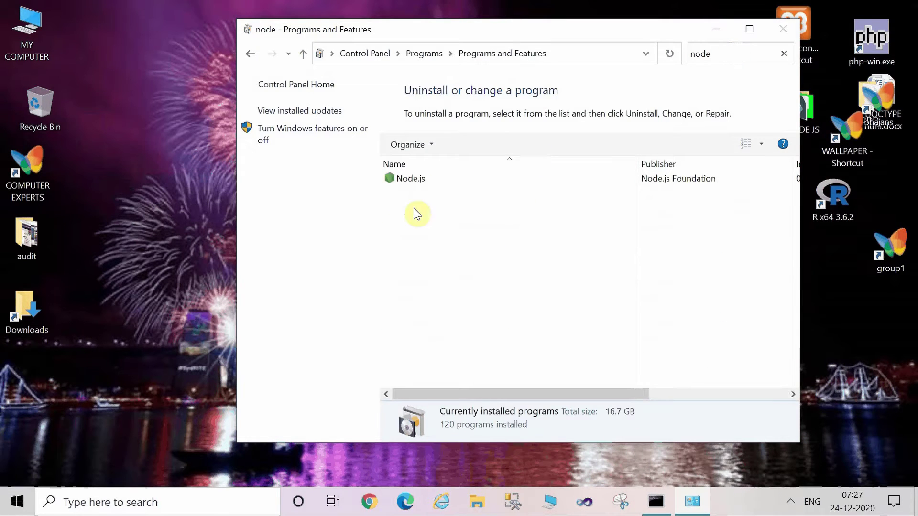
pyautogui.click(475, 179)
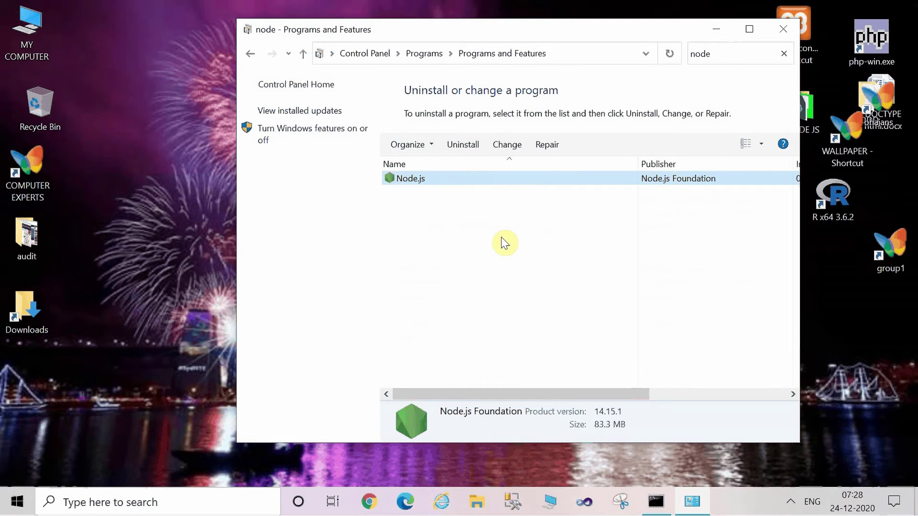
pyautogui.click(467, 148)
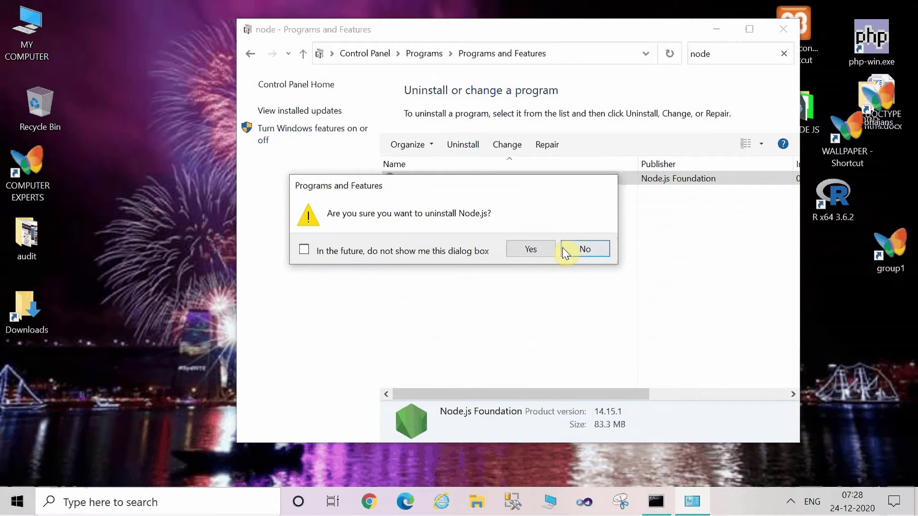
# Confirm removing Node.js with Yes and minimize the Programs and Features window.
pyautogui.click(528, 254)
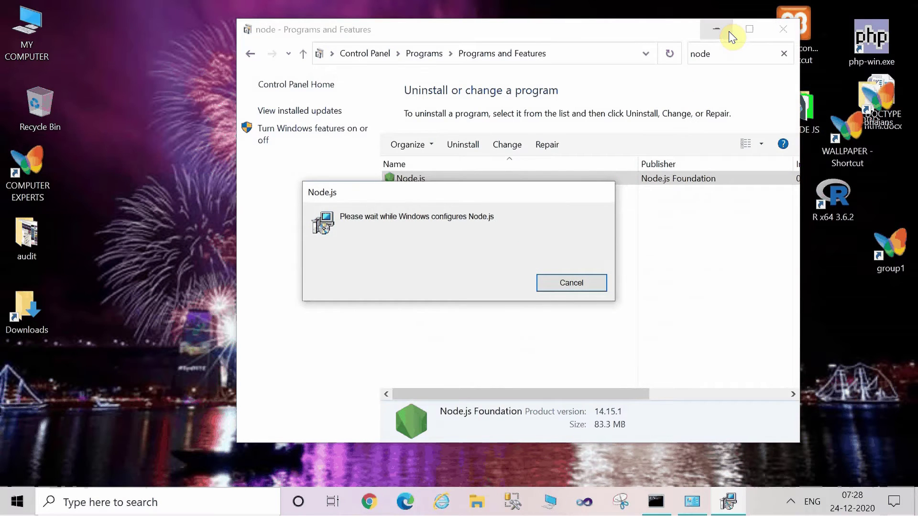
pyautogui.click(716, 29)
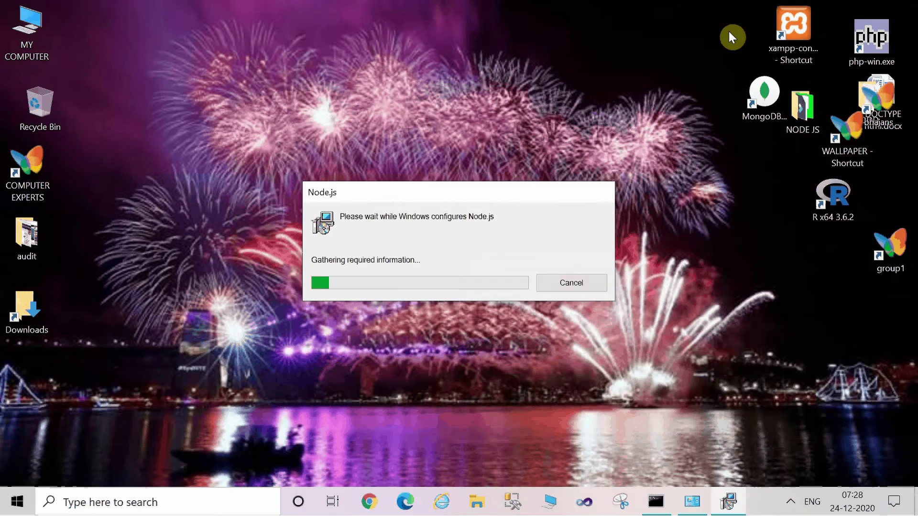